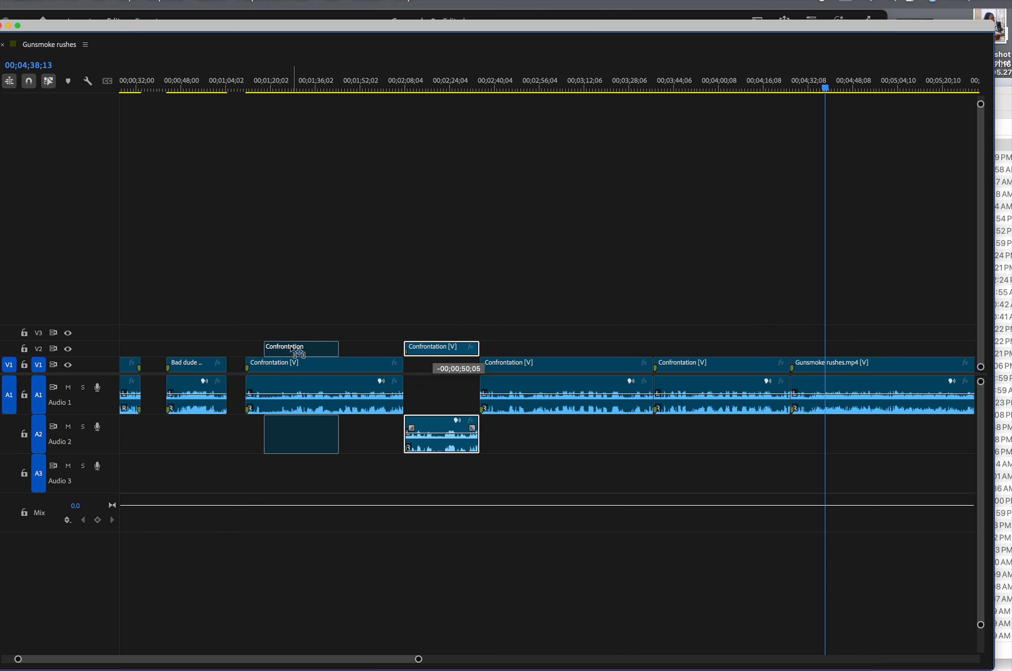
- Stack the third Confrontation clip on V3 and A3, aligned with the first one's start, and reduce the audio track heights
click(528, 366)
drag(528, 365, 524, 342)
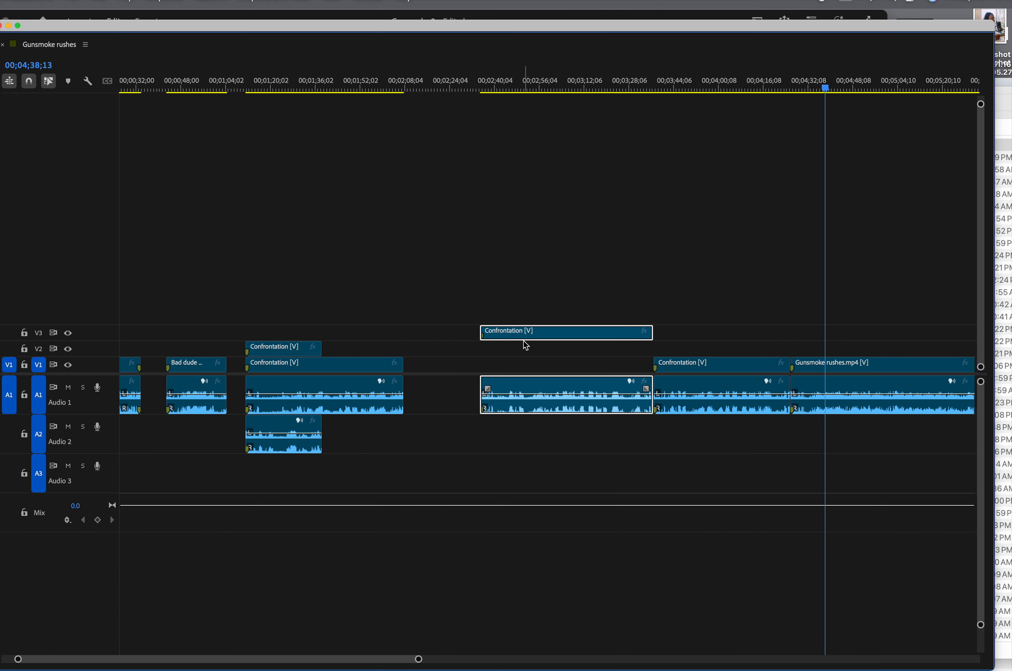
drag(525, 388, 285, 476)
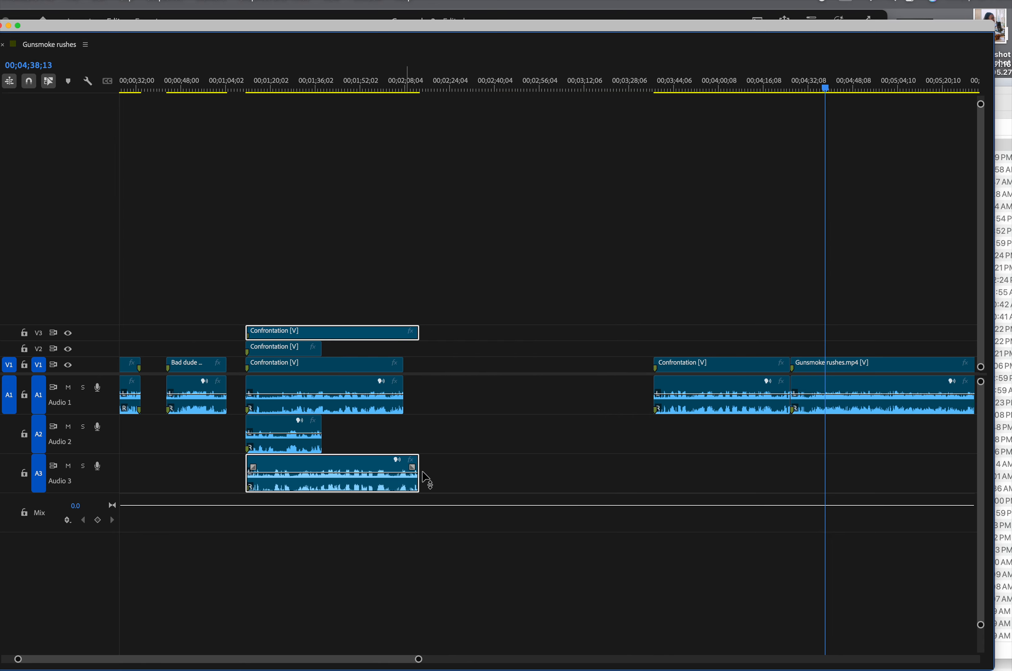
drag(980, 384, 969, 350)
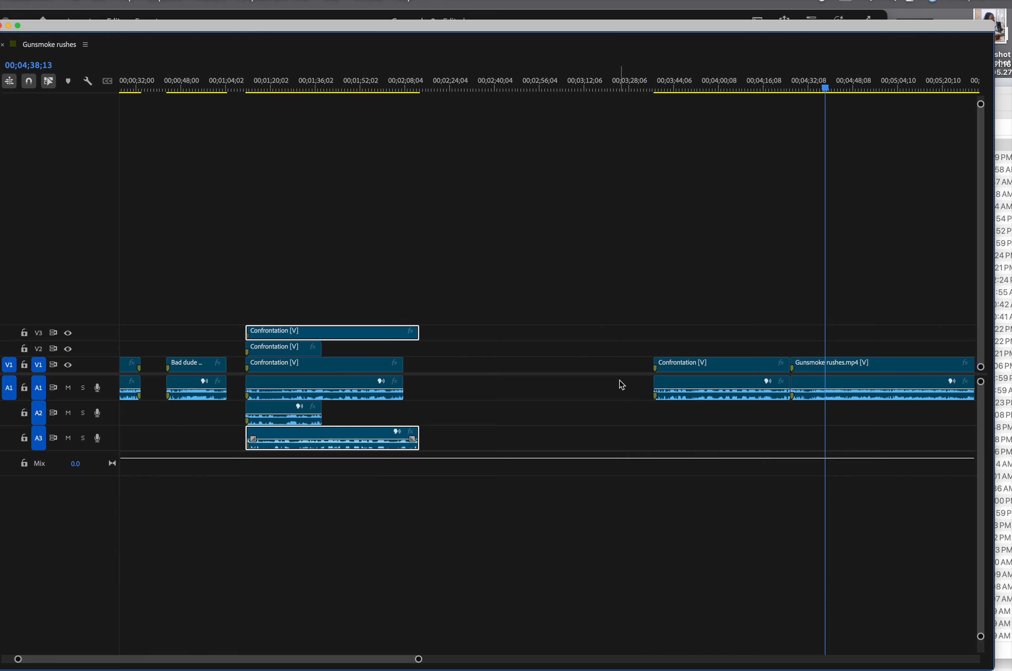
- Add three audio tracks, A4 to A6, below A3 in the Gunsmoke rushes sequence
right_click(110, 442)
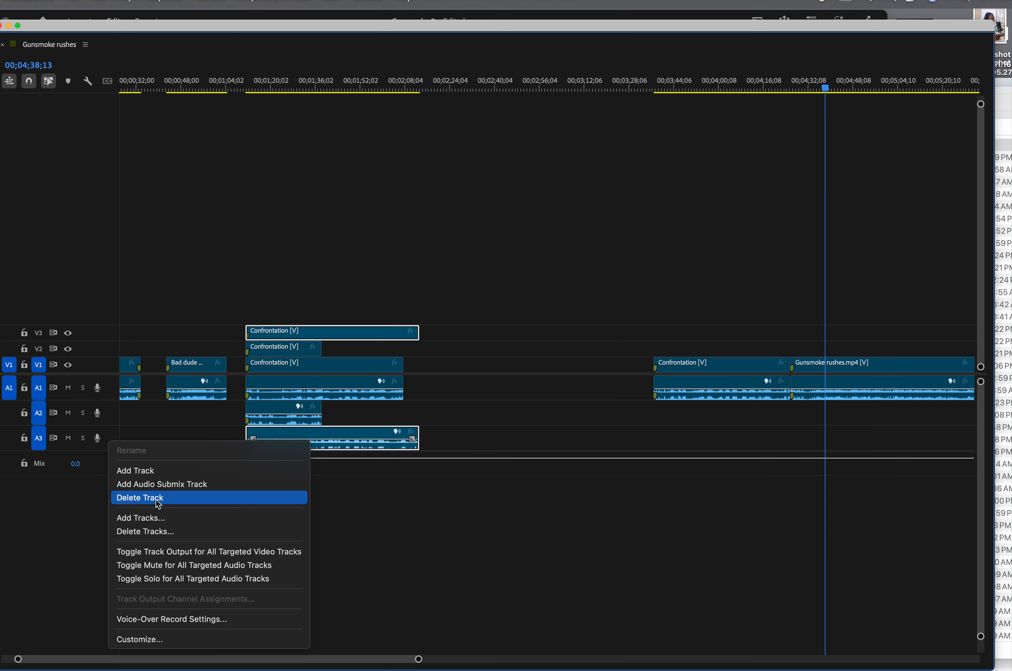
click(153, 476)
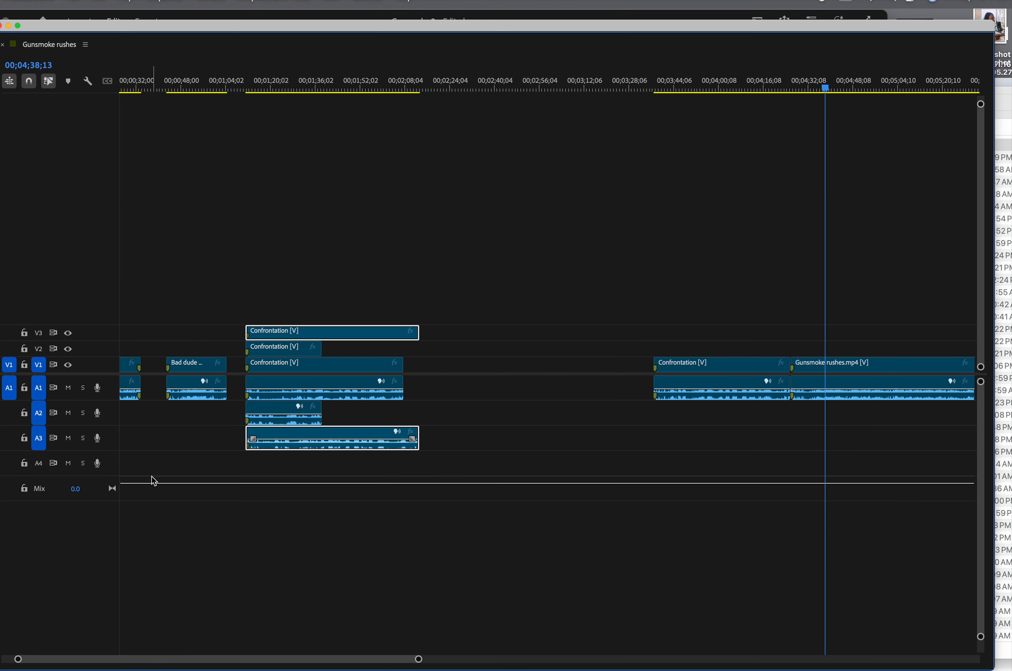
right_click(113, 468)
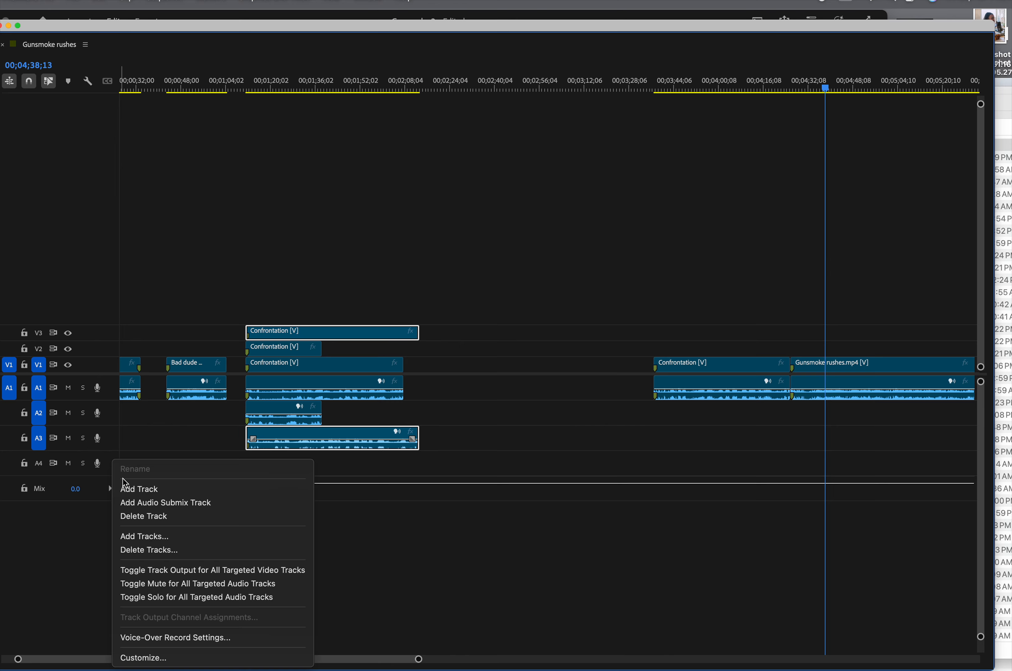
click(125, 487)
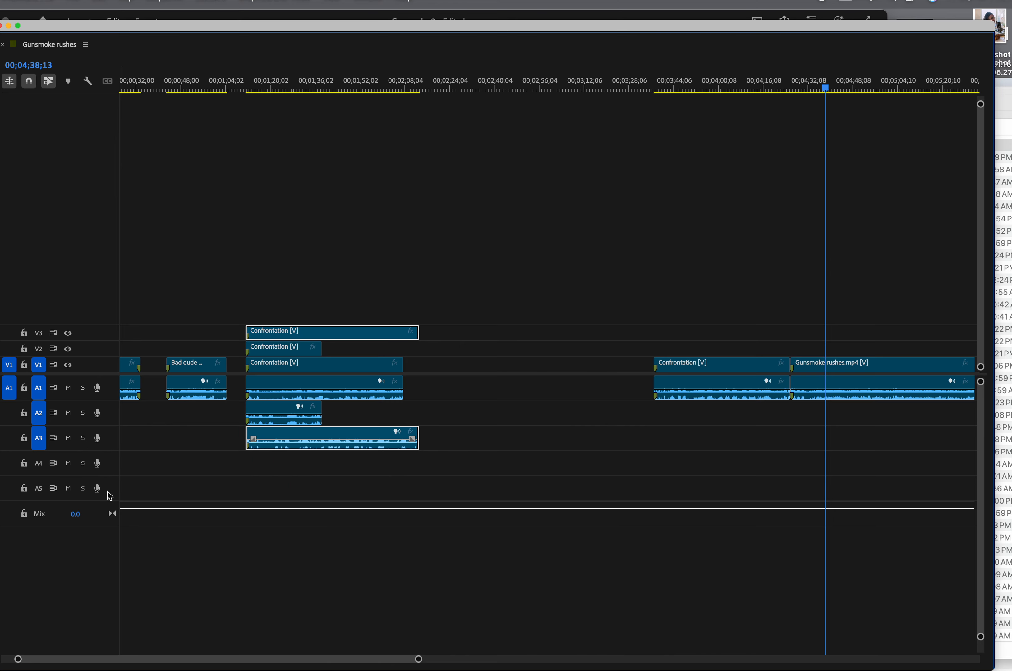
right_click(110, 496)
click(122, 486)
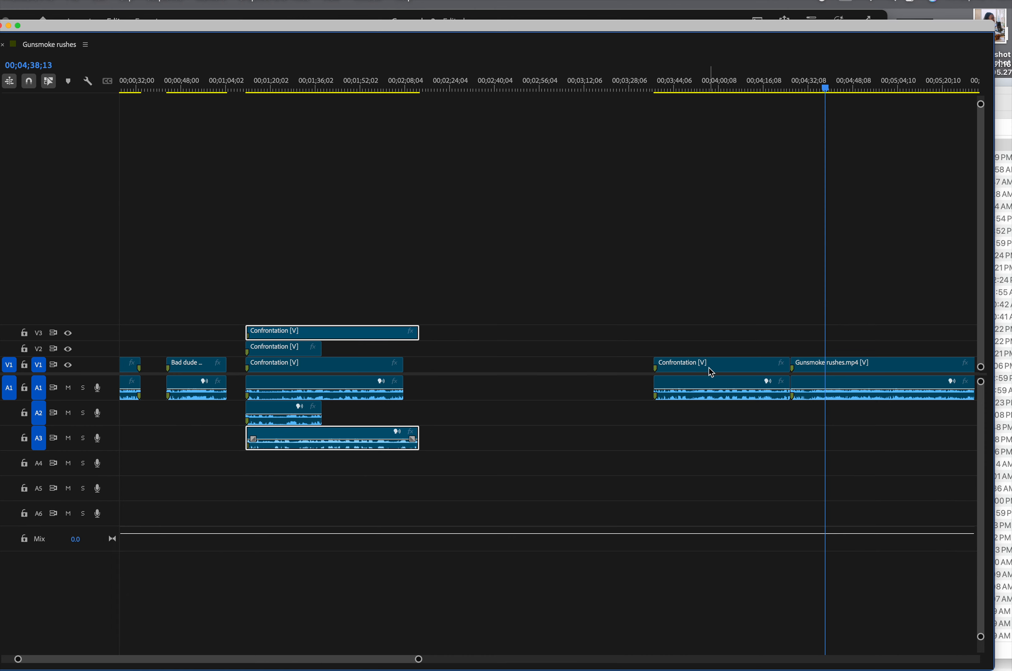
- Stack the last Confrontation clip on V4 and A4, aligned with the others' start, and move the playhead to 00;02;19;01
drag(710, 373, 510, 323)
drag(511, 386, 291, 467)
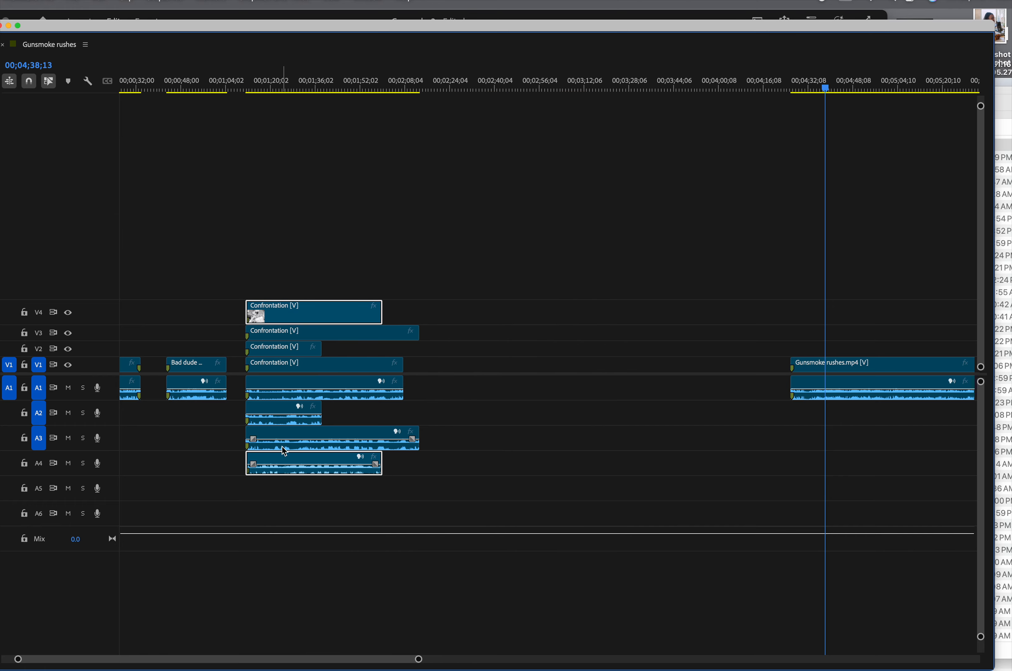
drag(825, 90, 437, 127)
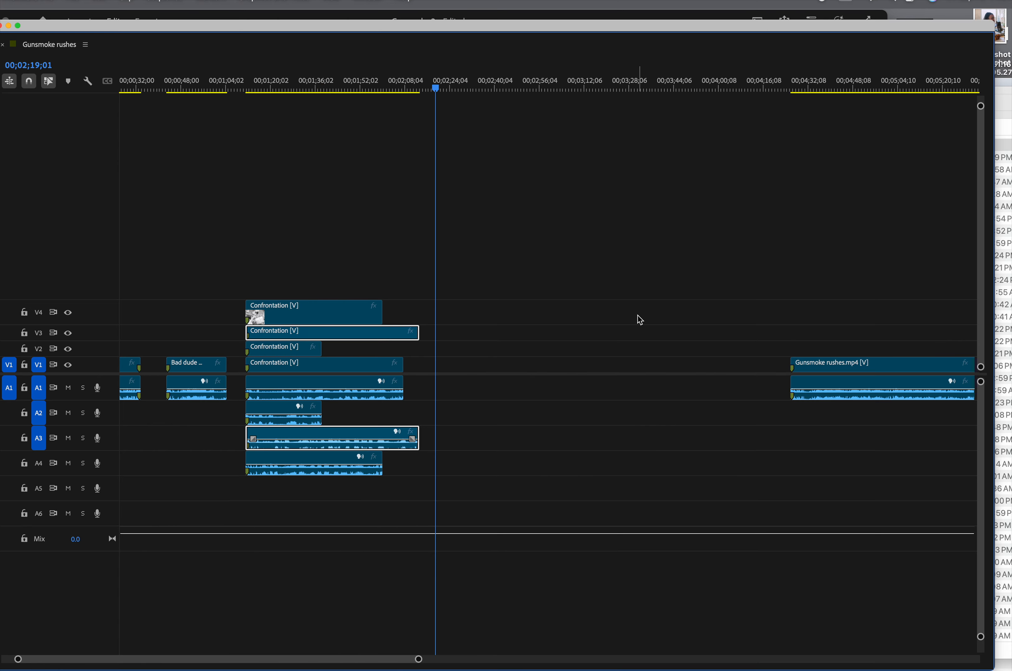
scroll(623, 311, left, 3)
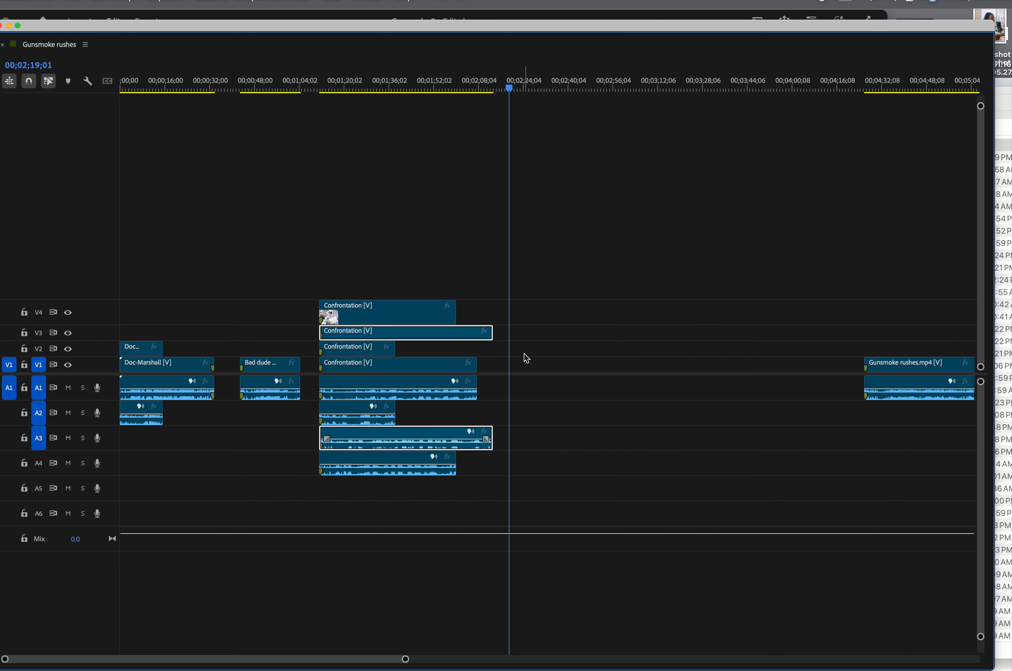
drag(184, 27, 193, 26)
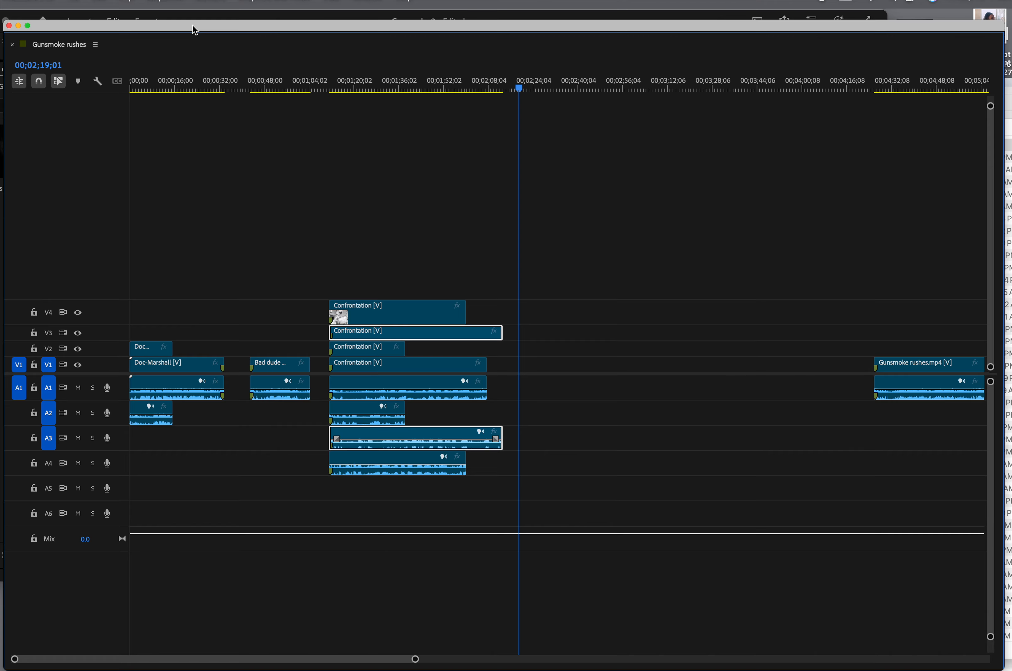
drag(192, 25, 183, 23)
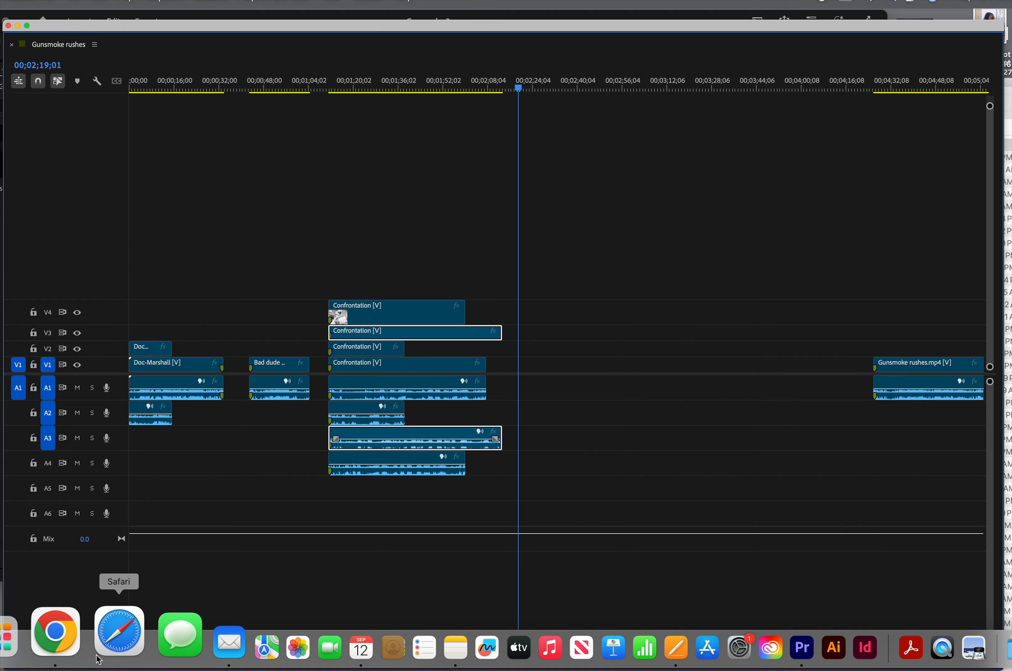
- Switch to Finder and examine the contents of the Copied_Gunsmoke Project folder in Downloads
click(11, 631)
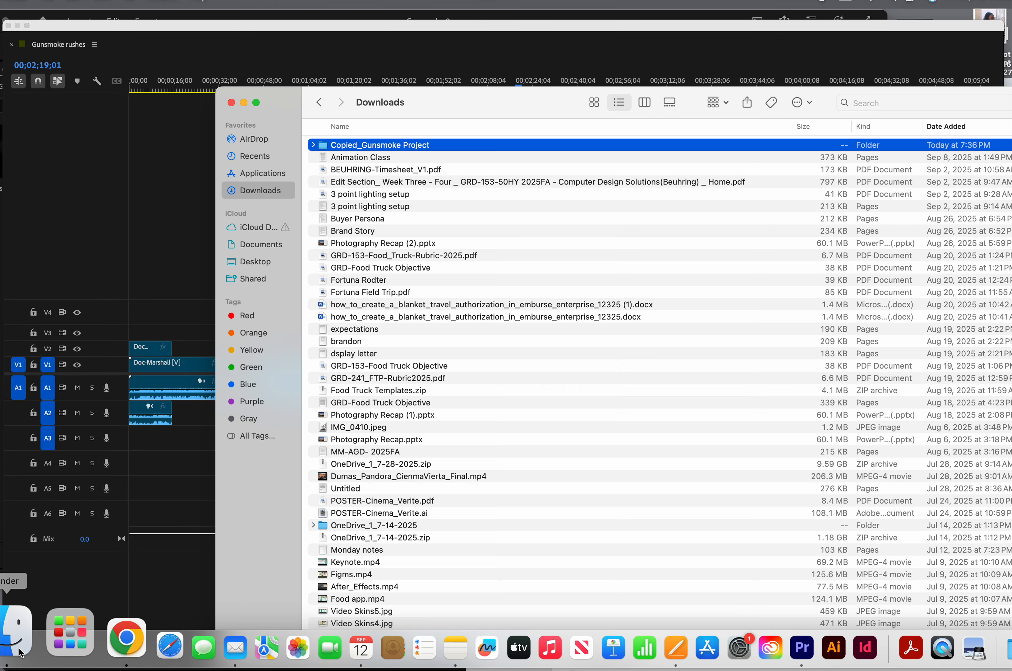
drag(446, 108, 418, 116)
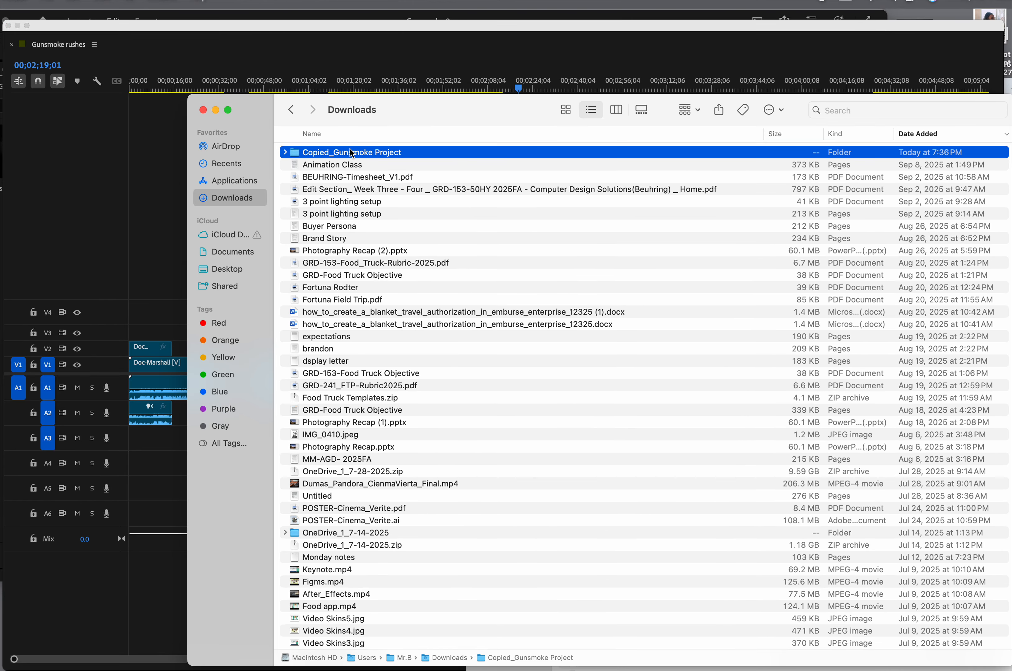
click(285, 153)
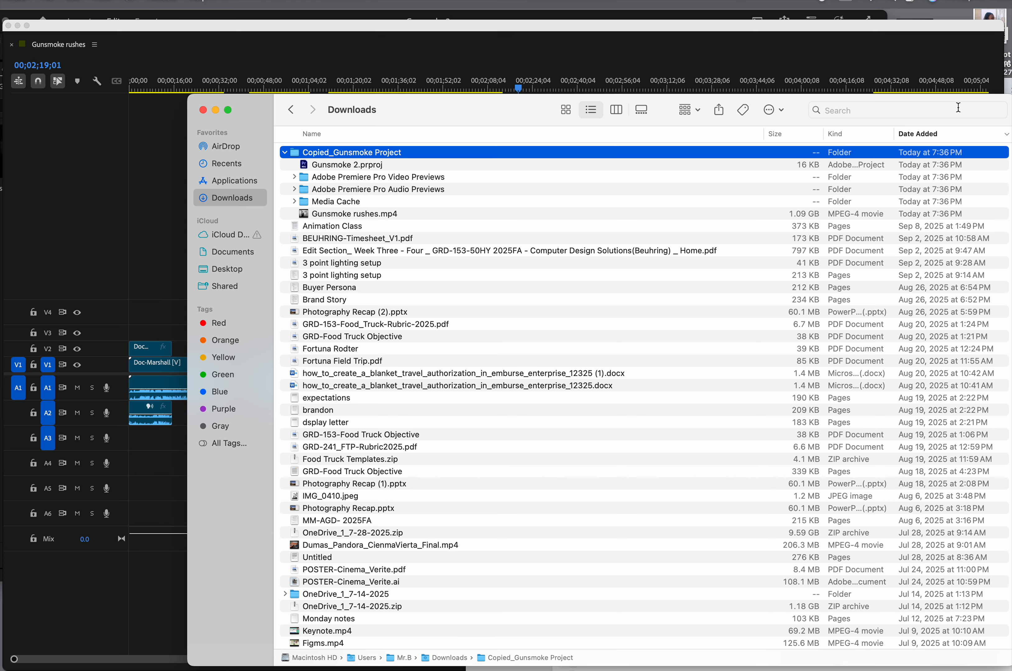
scroll(536, 185, down, 1)
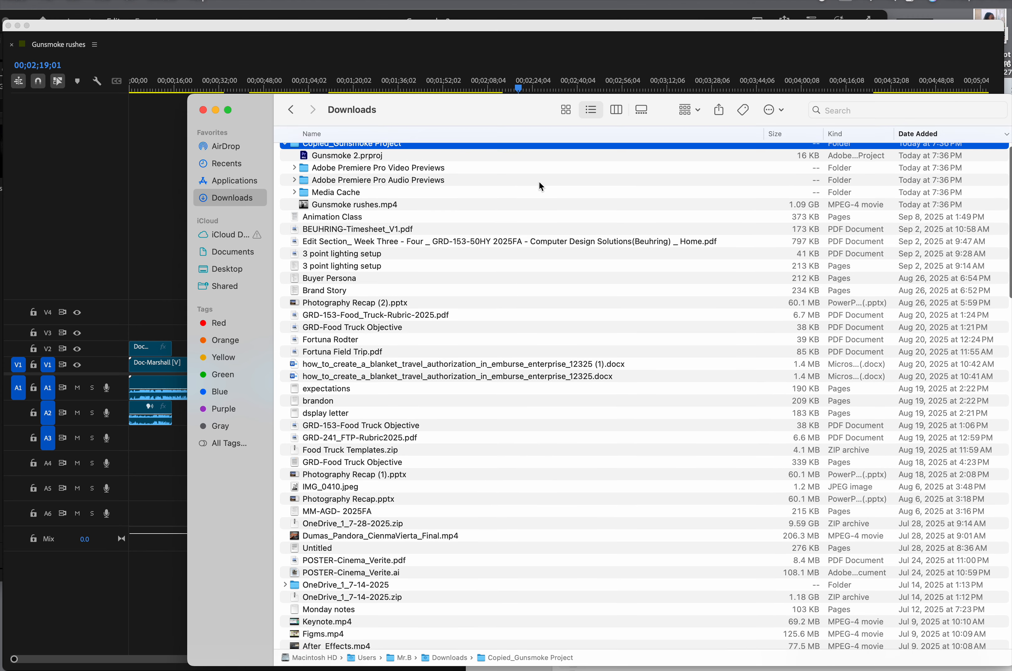
scroll(480, 154, up, 1)
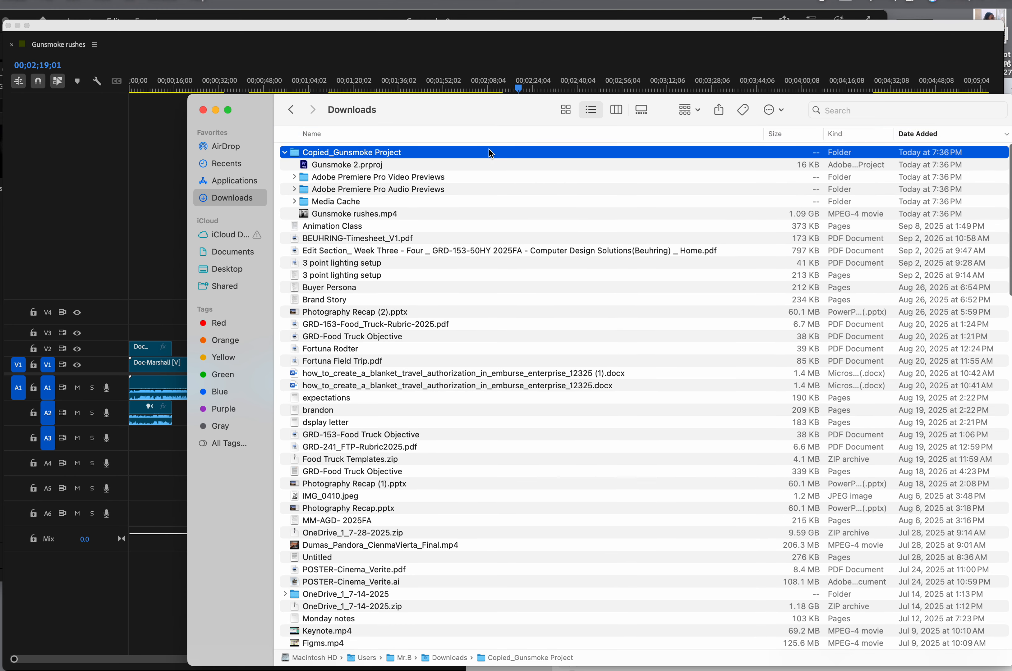
click(198, 61)
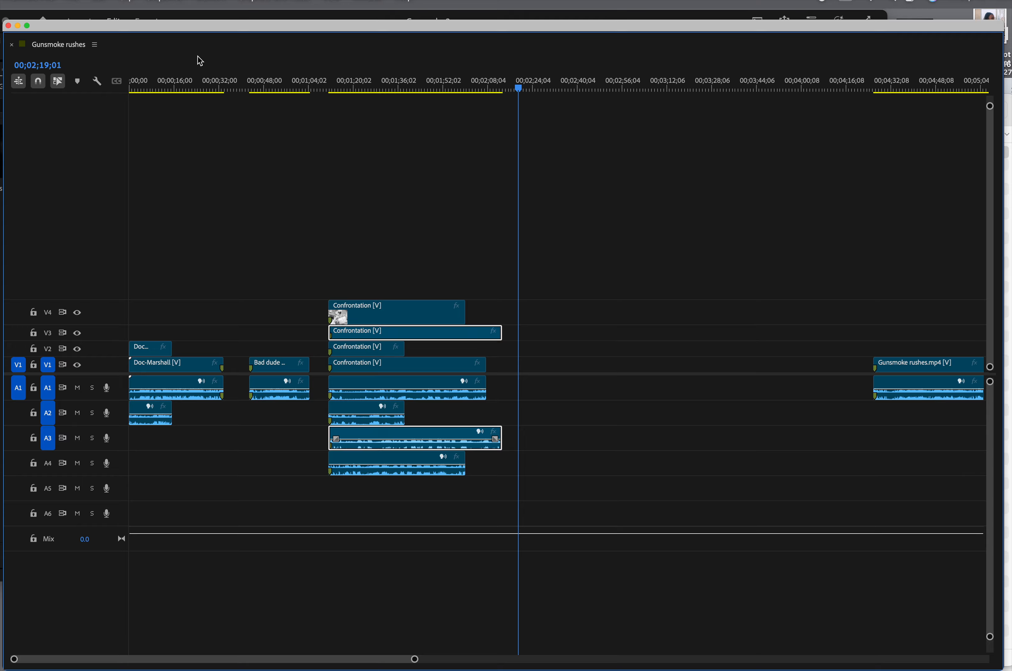
scroll(200, 61, down, 2)
- Return to Finder, review the Copied_Gunsmoke Project files once more, and leave the folder collapsed
key(super+Tab)
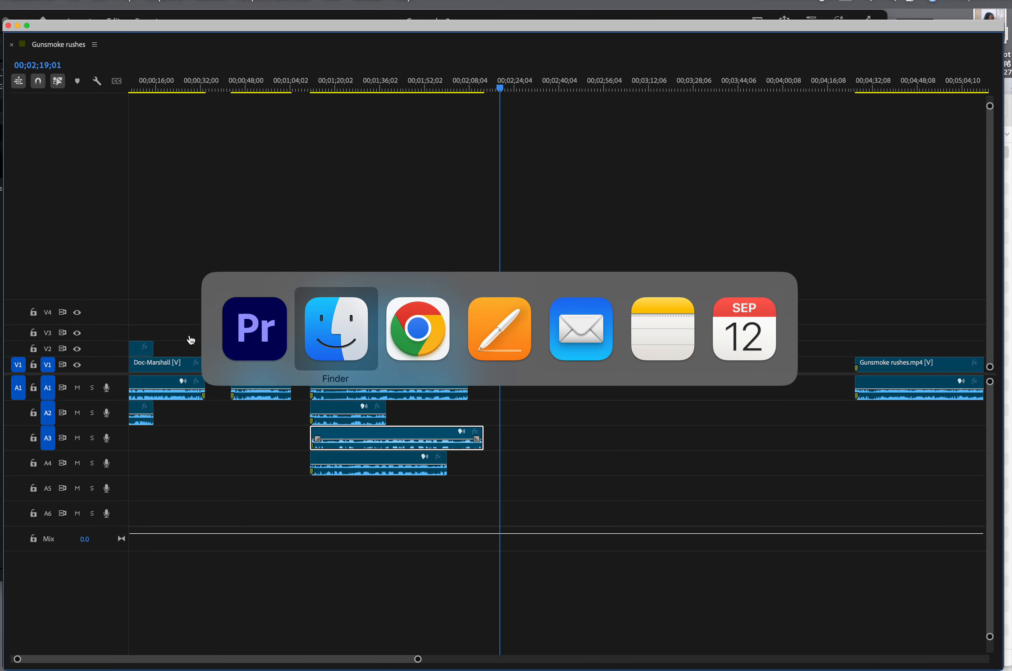
click(342, 345)
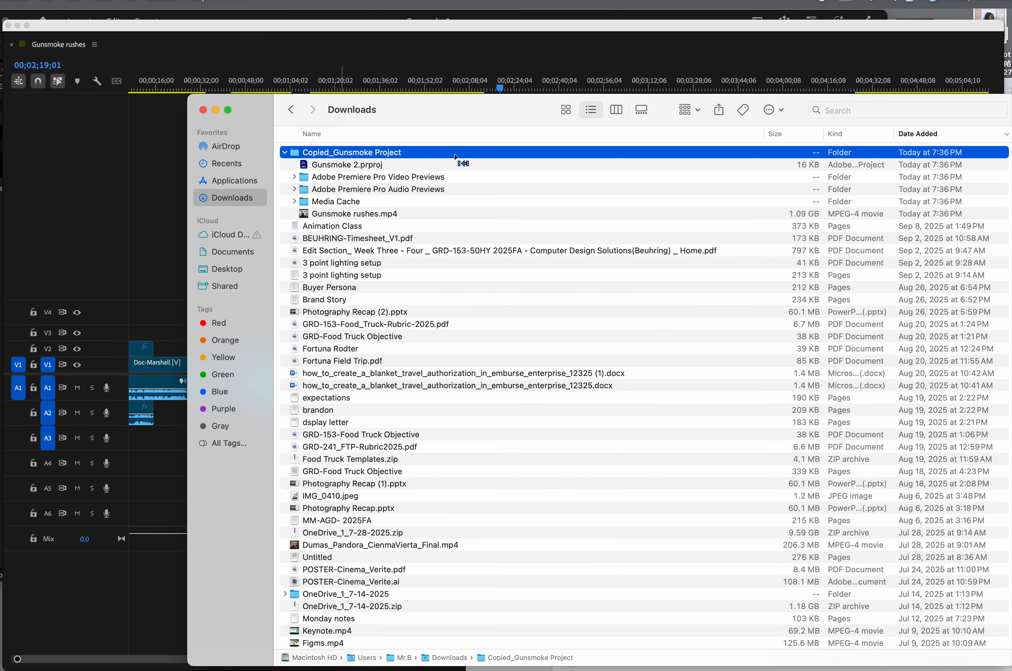
scroll(457, 158, down, 1)
scroll(458, 158, up, 1)
click(285, 153)
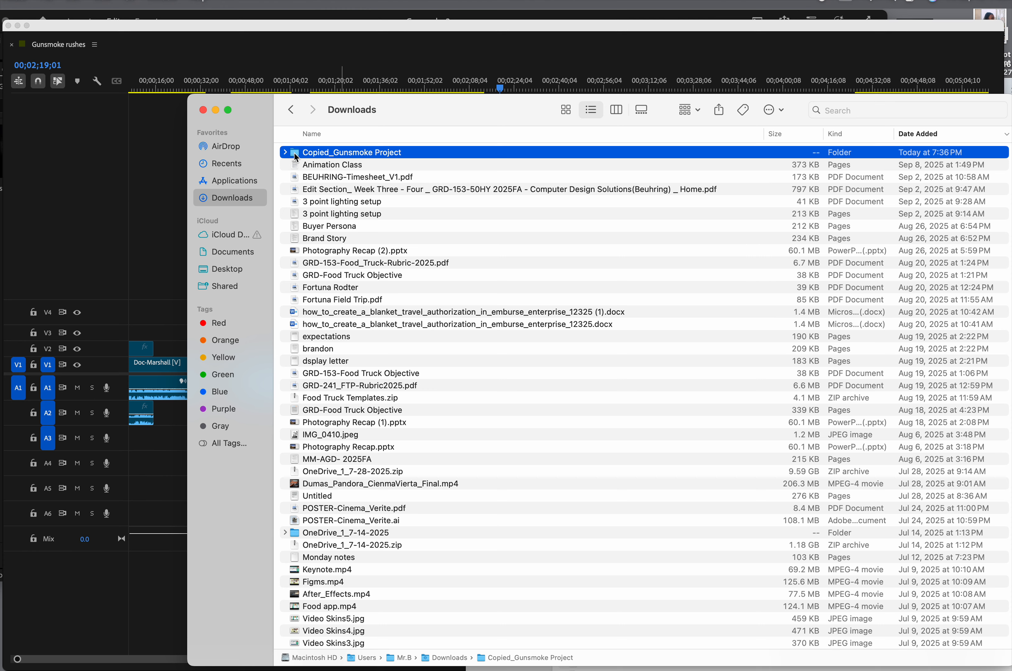
mouse_move(296, 157)
mouse_down()
mouse_move(244, 129)
mouse_move(262, 147)
mouse_move(247, 185)
mouse_move(248, 271)
mouse_move(250, 243)
mouse_move(239, 301)
mouse_move(220, 299)
mouse_move(287, 294)
mouse_move(295, 153)
mouse_move(226, 261)
mouse_move(235, 301)
mouse_move(229, 272)
mouse_move(225, 311)
mouse_move(226, 292)
mouse_move(279, 244)
mouse_move(295, 152)
mouse_up()
click(284, 153)
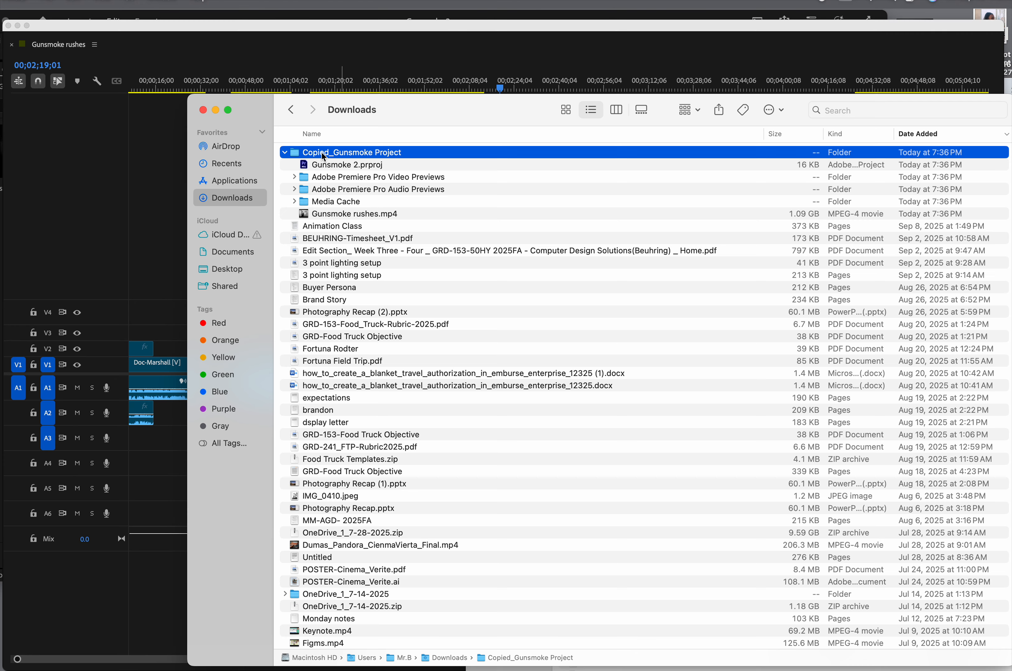
click(285, 153)
drag(265, 113, 581, 199)
drag(581, 247, 301, 574)
drag(517, 470, 332, 147)
- Switch to Premiere Pro, fit more of the Gunsmoke rushes sequence in view, and take a screenshot of the whole timeline window
click(192, 117)
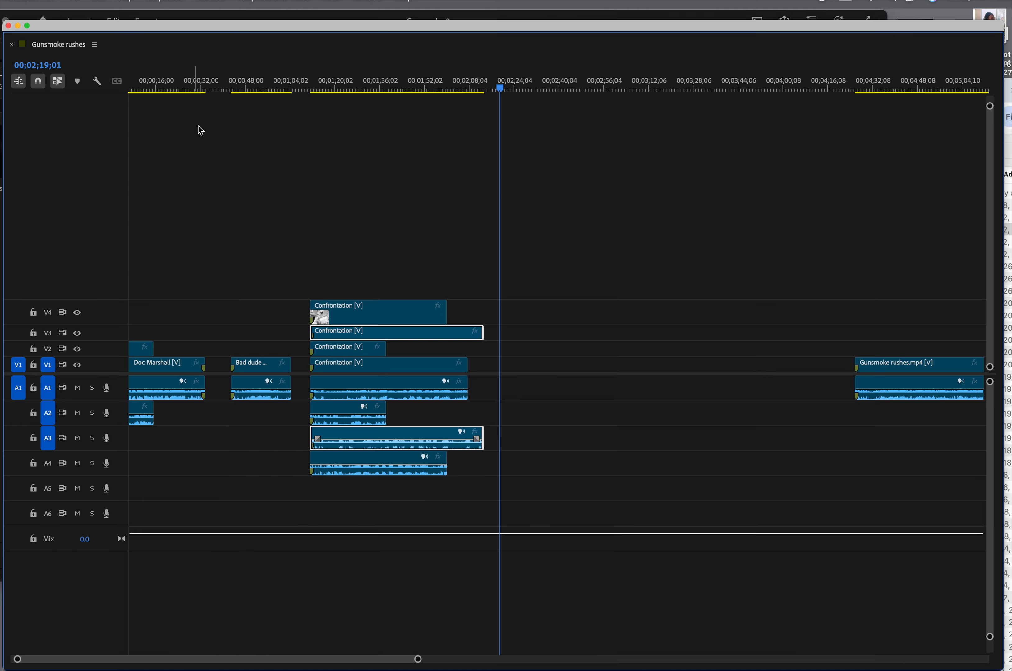
drag(120, 31, 145, 32)
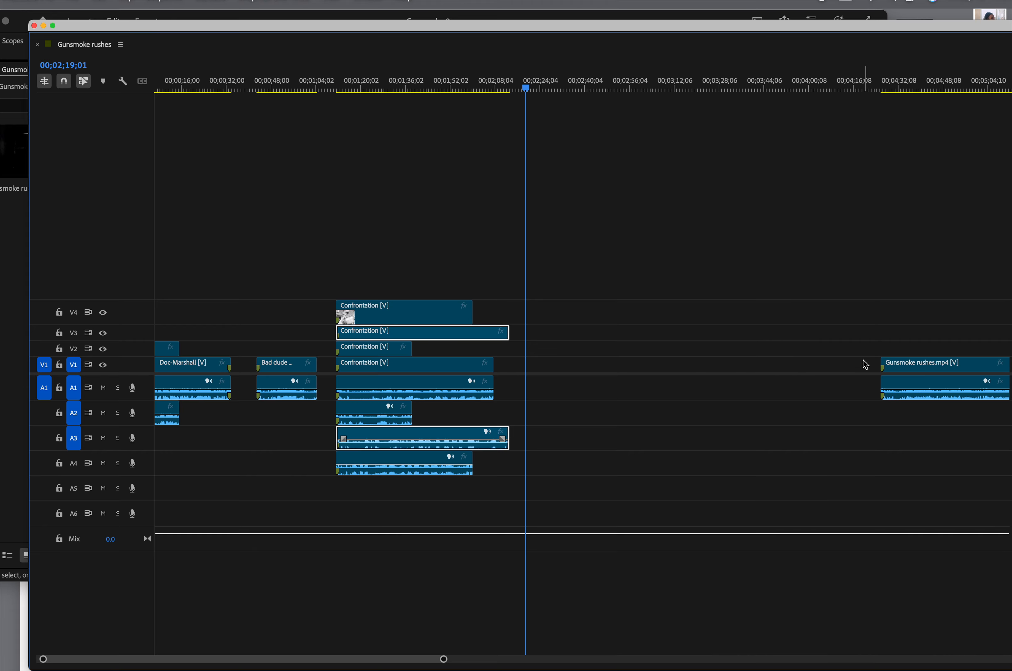
scroll(888, 448, right, 10)
scroll(871, 450, left, 5)
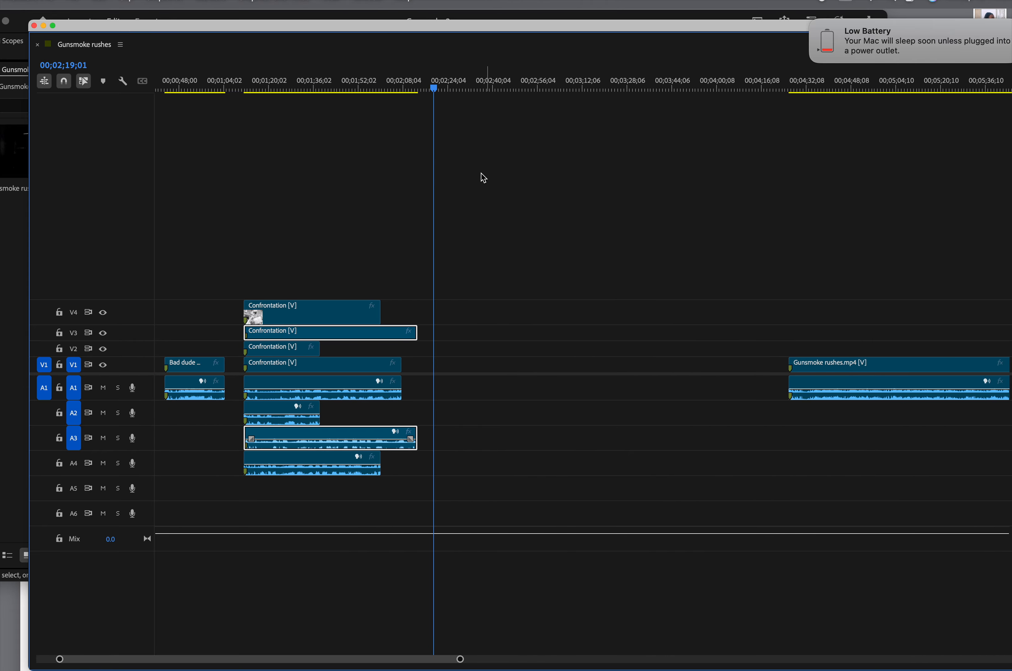
scroll(389, 153, left, 5)
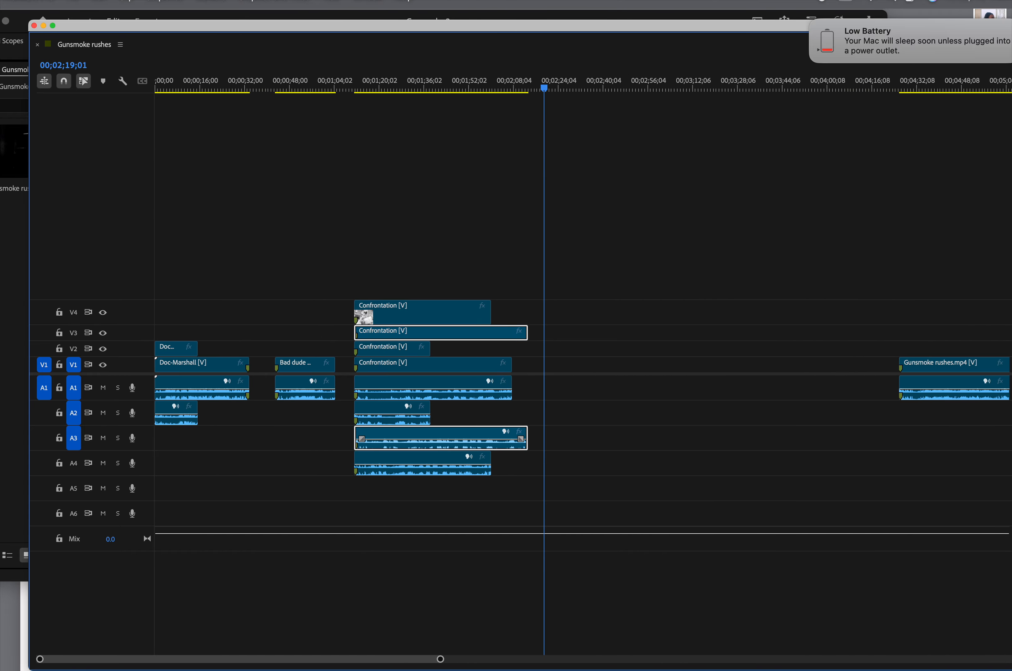
drag(442, 660, 733, 647)
key(super+shift+4)
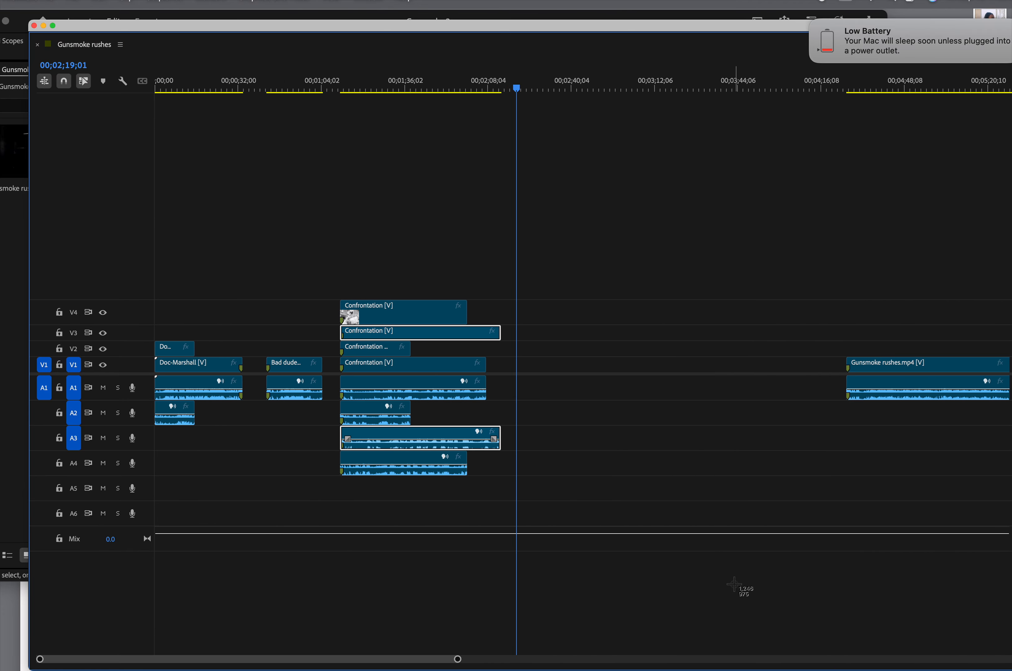
drag(21, 20, 1011, 654)
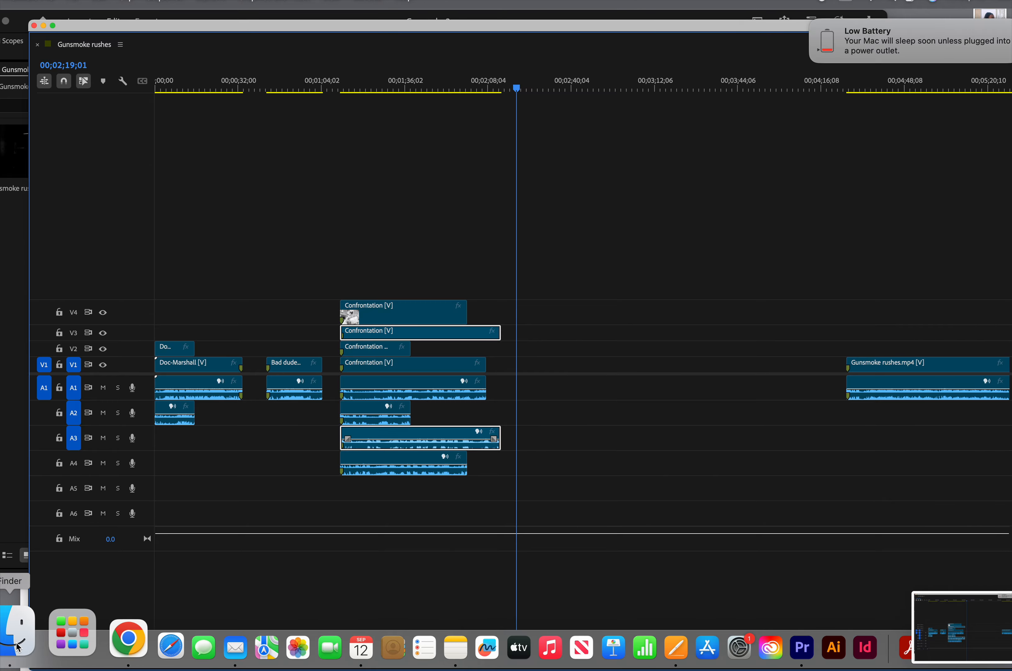
- Switch to Finder and select the file Screenshot 2025-09-12 at 7.44.42 PM in the Desktop folder, keeping its name
click(18, 625)
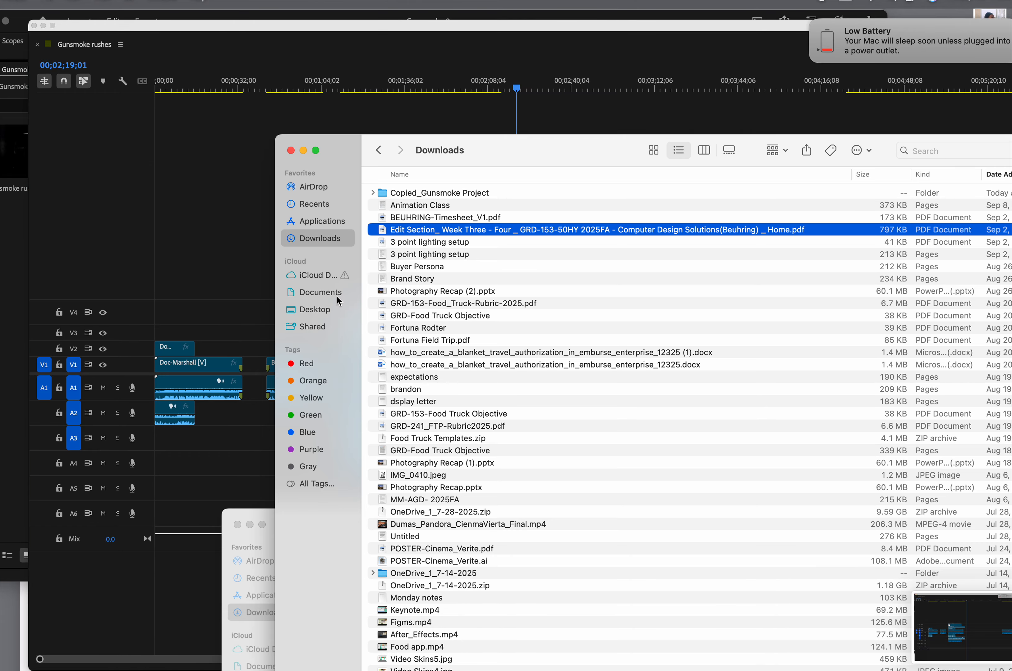
click(332, 309)
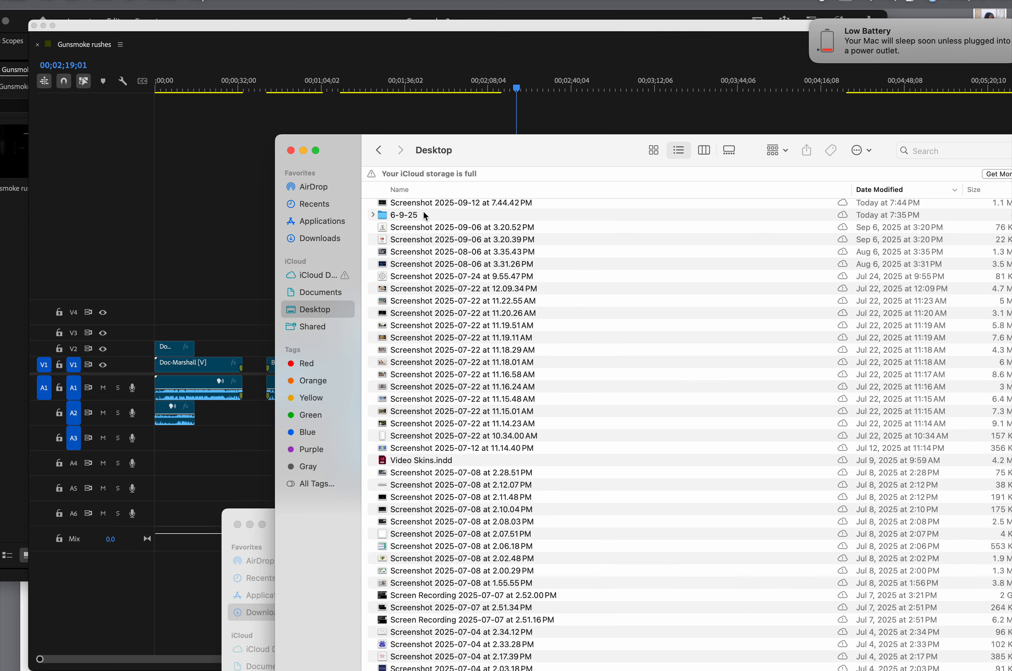
click(420, 205)
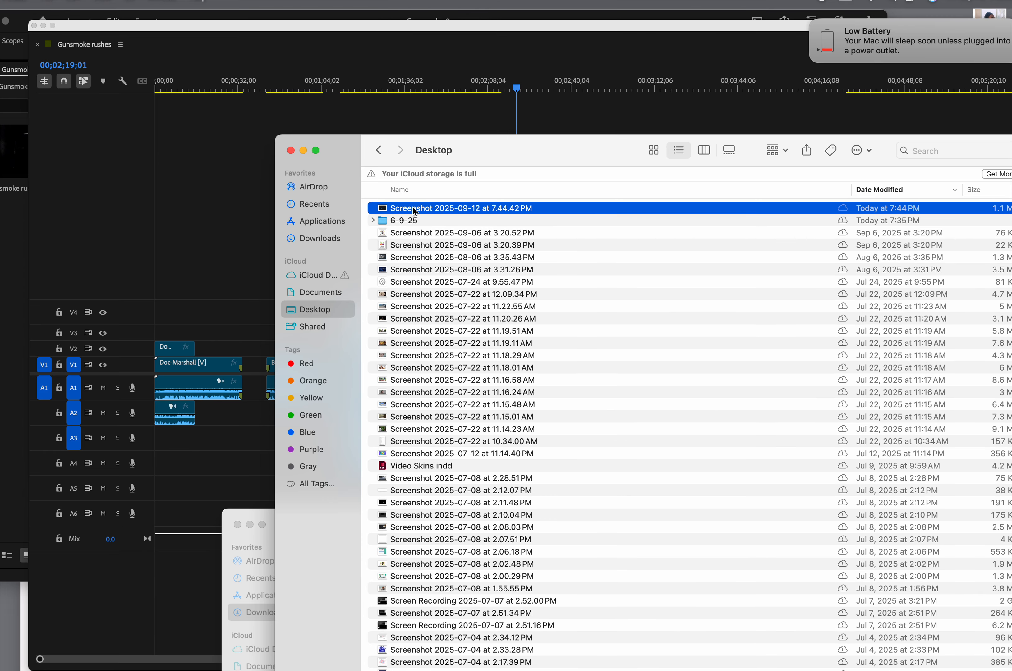
click(440, 213)
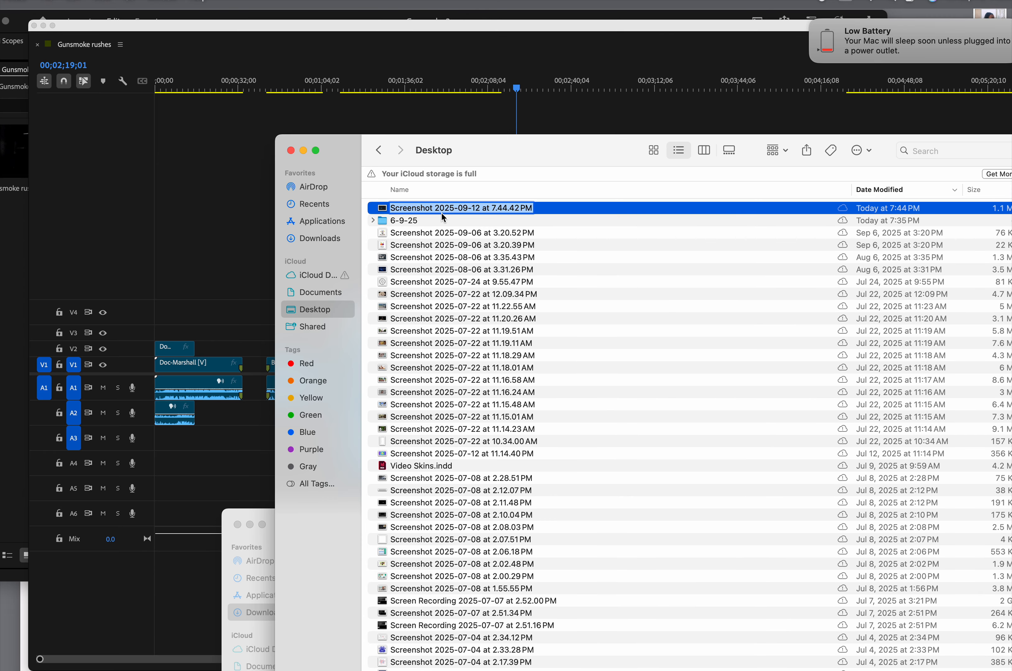
click(493, 209)
key(Return)
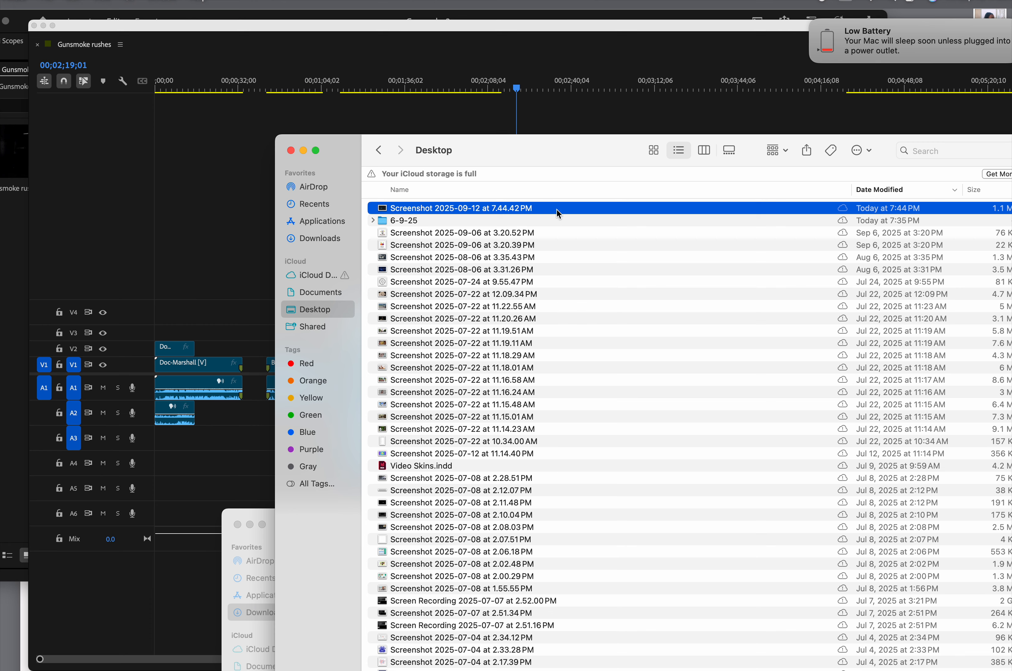
drag(523, 141, 390, 86)
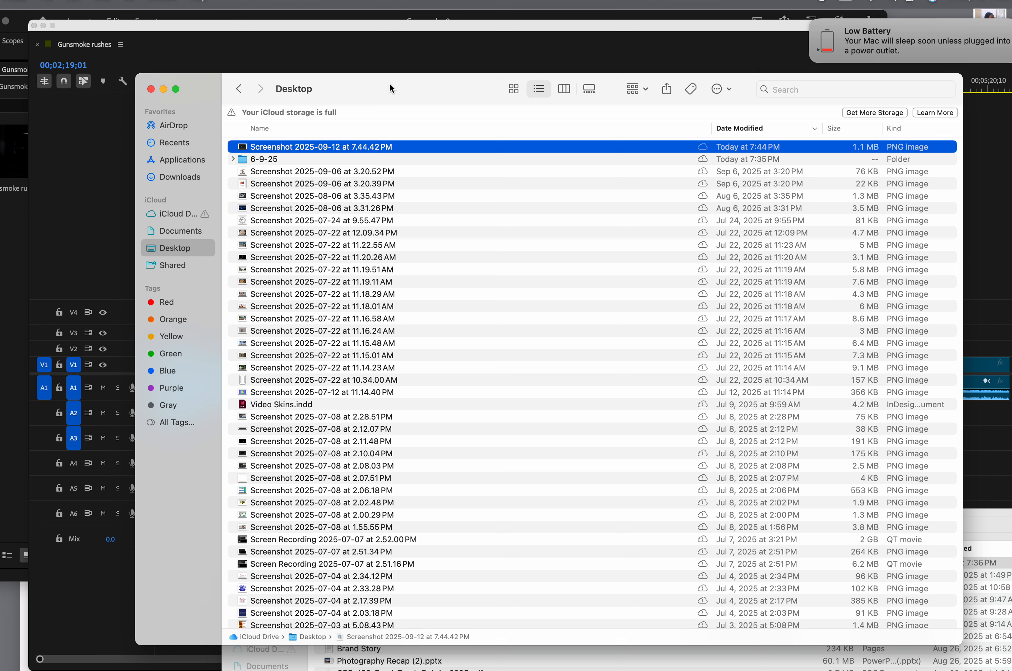
- Open the macOS screen capture controls
key(super+shift+5)
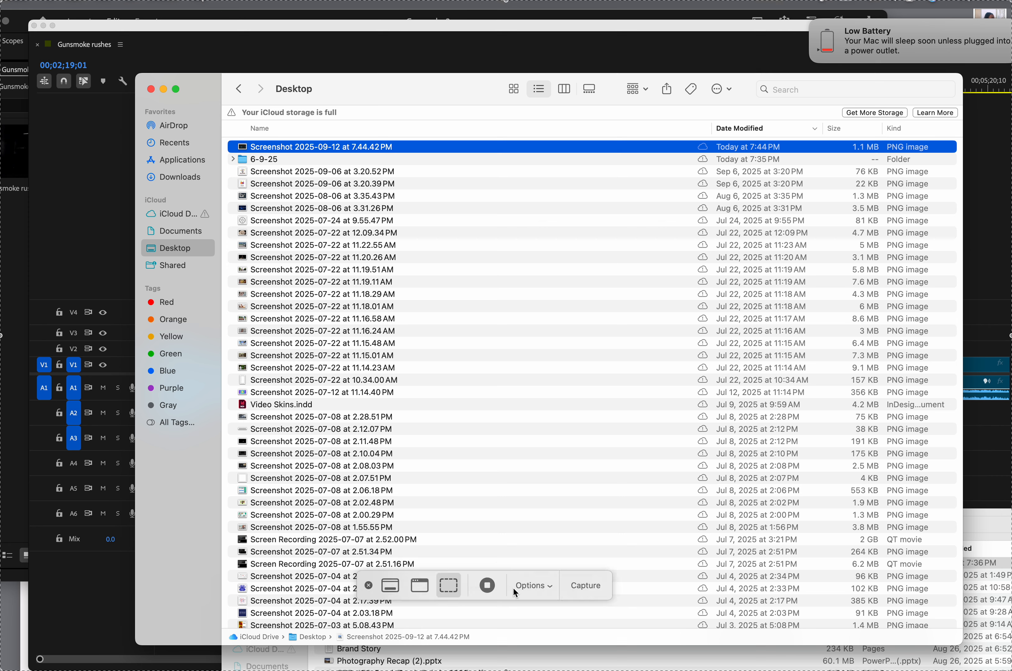